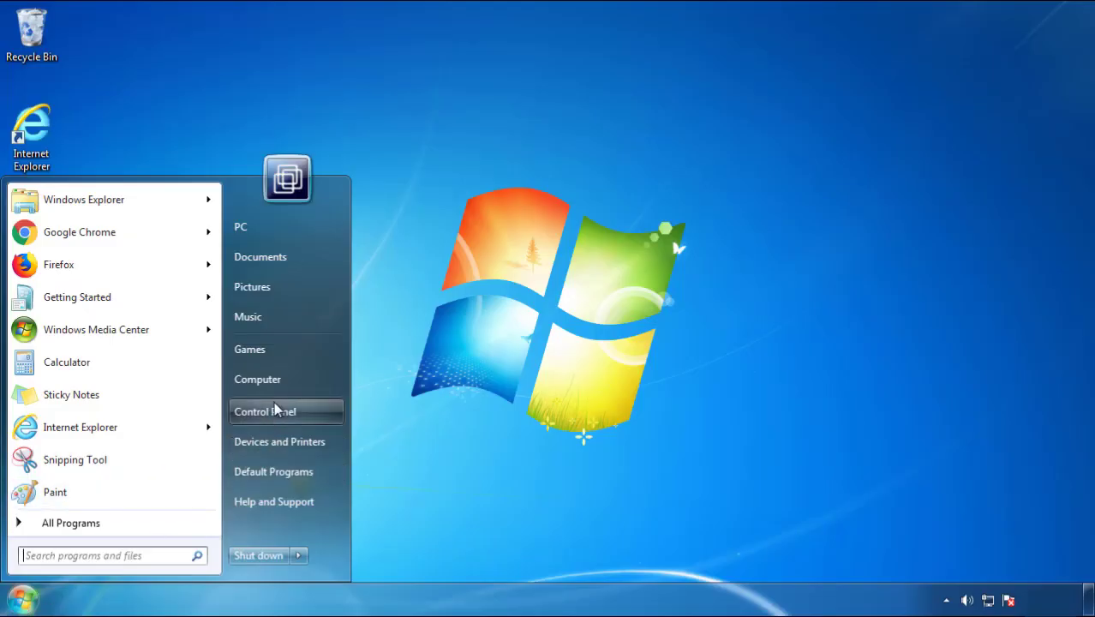
Open Control Panel's installed programs list, sorted by Installed On with newest first.
{"action": "left_click", "coordinate": [274, 403]}
{"action": "left_click", "coordinate": [343, 322]}
{"action": "left_click", "coordinate": [643, 164]}
{"action": "left_click", "coordinate": [642, 164]}
Uninstall SearchMine 2.00 and finish the uninstaller.
{"action": "left_click", "coordinate": [230, 180]}
{"action": "left_click", "coordinate": [273, 138]}
{"action": "left_click", "coordinate": [636, 455]}
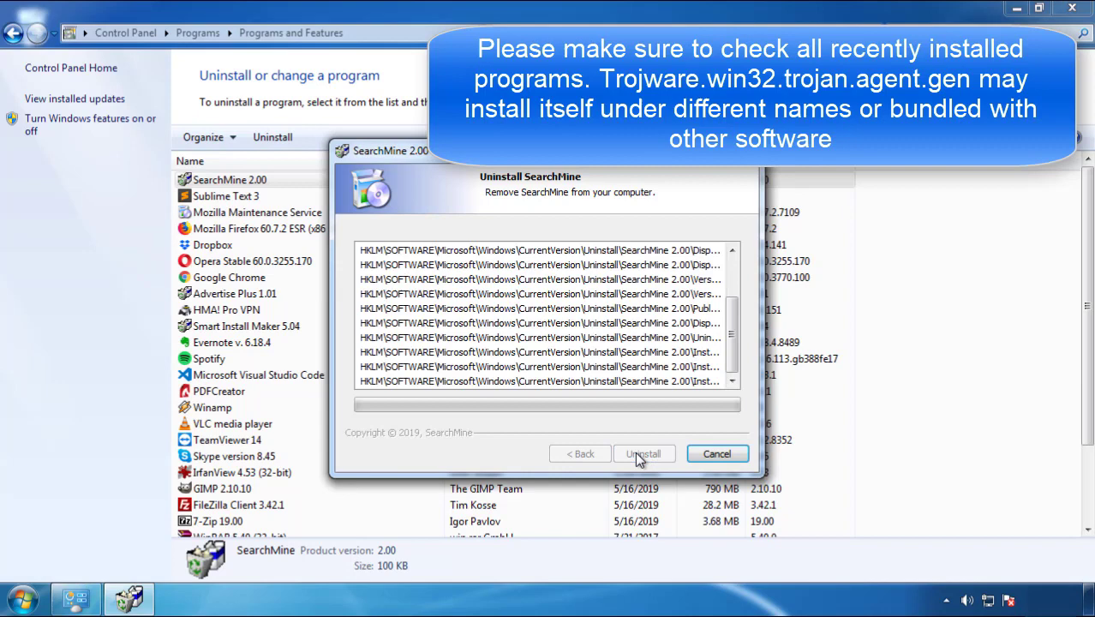
{"action": "left_click", "coordinate": [641, 454]}
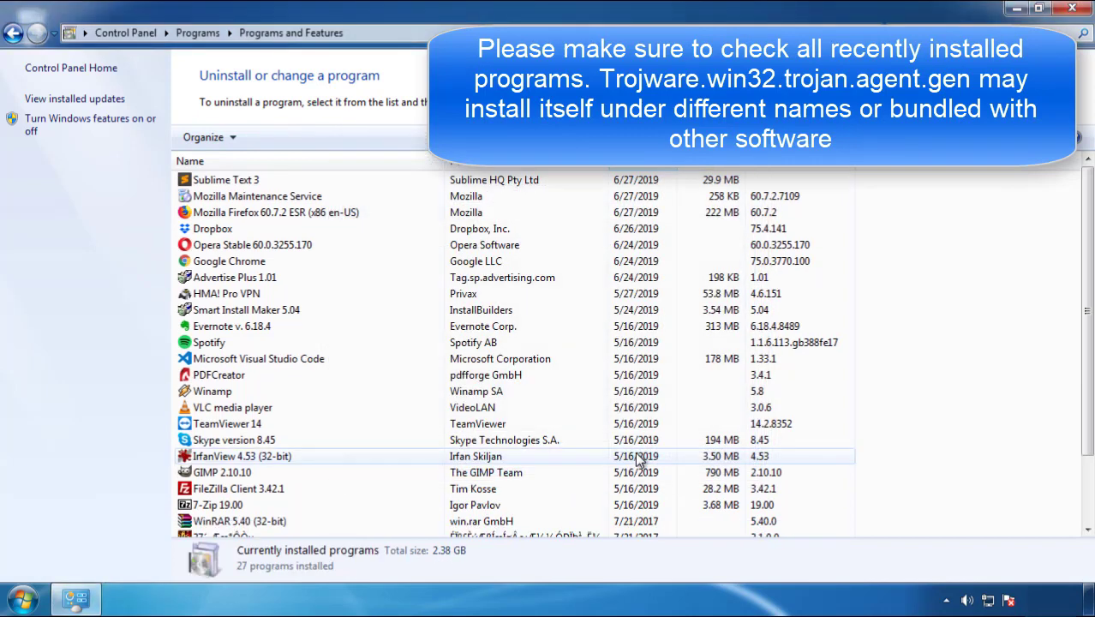
Close the Programs and Features window and restart the computer from the Start menu's shutdown options.
{"action": "left_click", "coordinate": [1073, 10]}
{"action": "left_click", "coordinate": [22, 598]}
{"action": "left_click", "coordinate": [298, 555]}
{"action": "left_click", "coordinate": [570, 467]}
{"action": "left_click", "coordinate": [353, 537]}
Boot into Safe Mode, launch Firefox without making it default, and keep the menu bar shown.
{"action": "key", "text": "Down"}
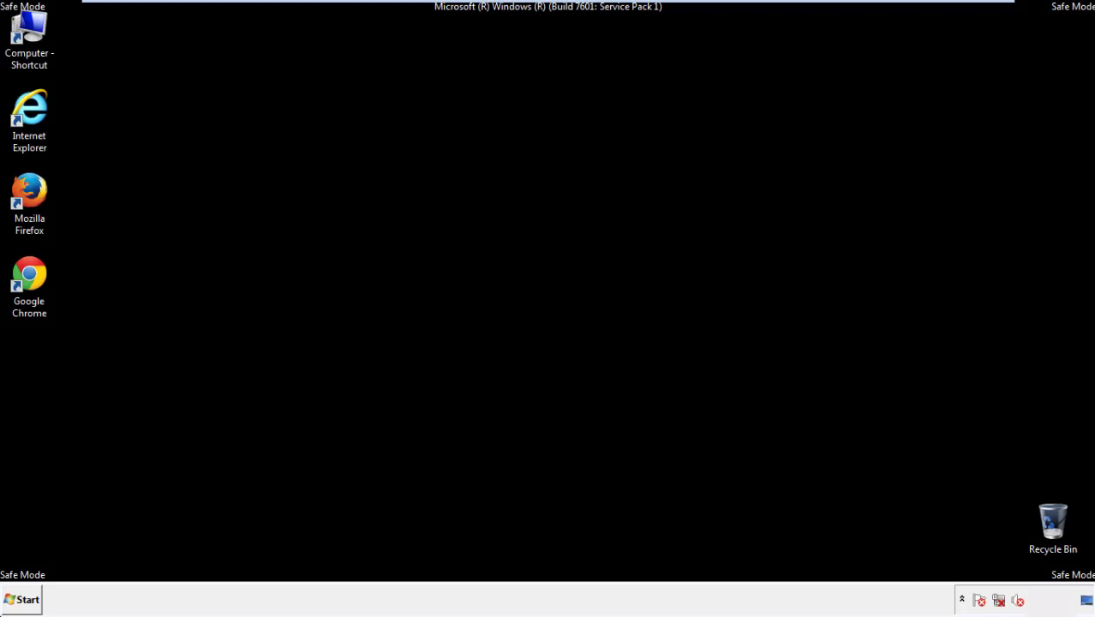
{"action": "double_click", "coordinate": [39, 199]}
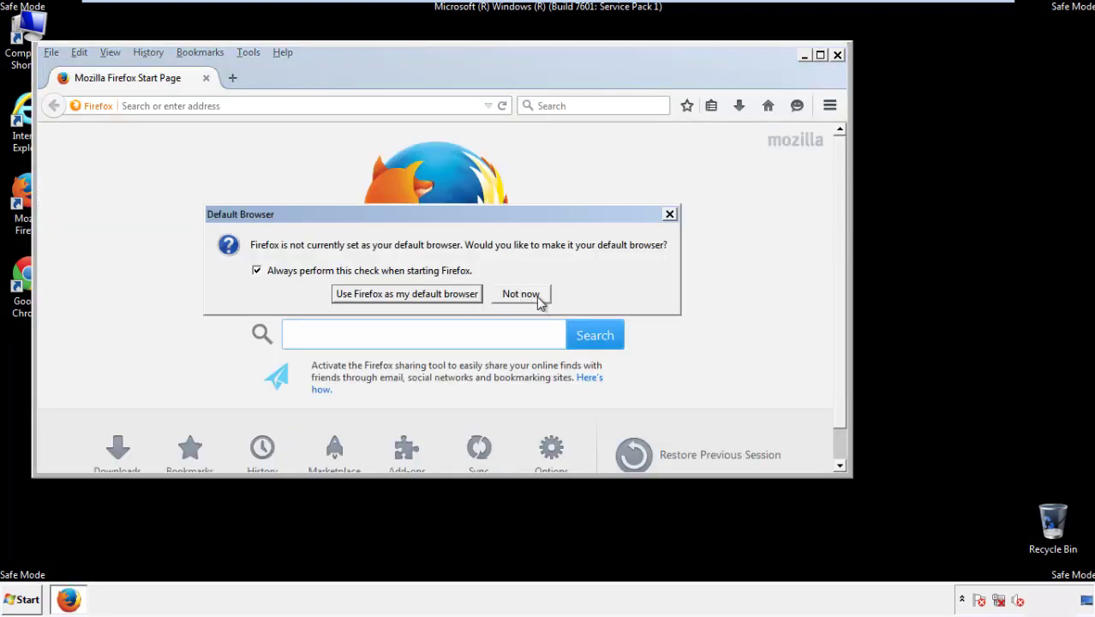
{"action": "left_click", "coordinate": [528, 295]}
{"action": "right_click", "coordinate": [333, 73]}
{"action": "left_click", "coordinate": [368, 130]}
{"action": "right_click", "coordinate": [346, 70]}
{"action": "left_click", "coordinate": [368, 135]}
Set Clear Recent History to Everything, including all details and site preferences.
{"action": "left_click", "coordinate": [155, 55]}
{"action": "left_click", "coordinate": [167, 86]}
{"action": "left_click", "coordinate": [407, 237]}
{"action": "left_click", "coordinate": [409, 317]}
{"action": "left_click", "coordinate": [294, 430]}
{"action": "left_click", "coordinate": [295, 446]}
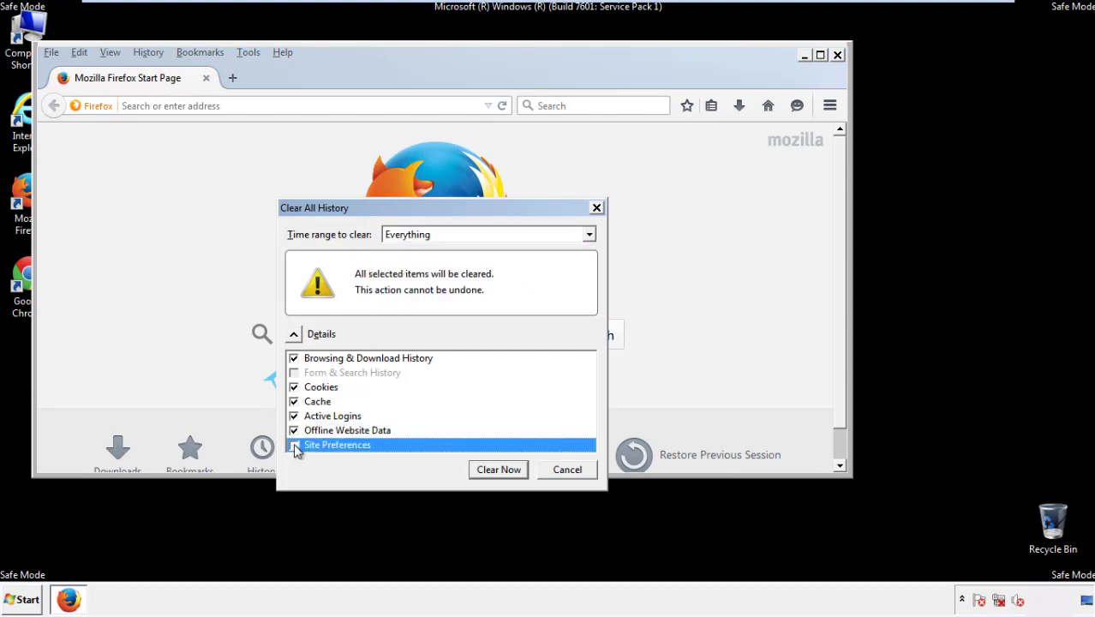
Clear the history, Refresh Firefox from Troubleshooting Information, decline default browser, then close Firefox.
{"action": "left_click", "coordinate": [497, 472]}
{"action": "left_click", "coordinate": [283, 52]}
{"action": "left_click", "coordinate": [317, 131]}
{"action": "left_click", "coordinate": [635, 206]}
{"action": "left_click", "coordinate": [446, 299]}
{"action": "left_click", "coordinate": [629, 426]}
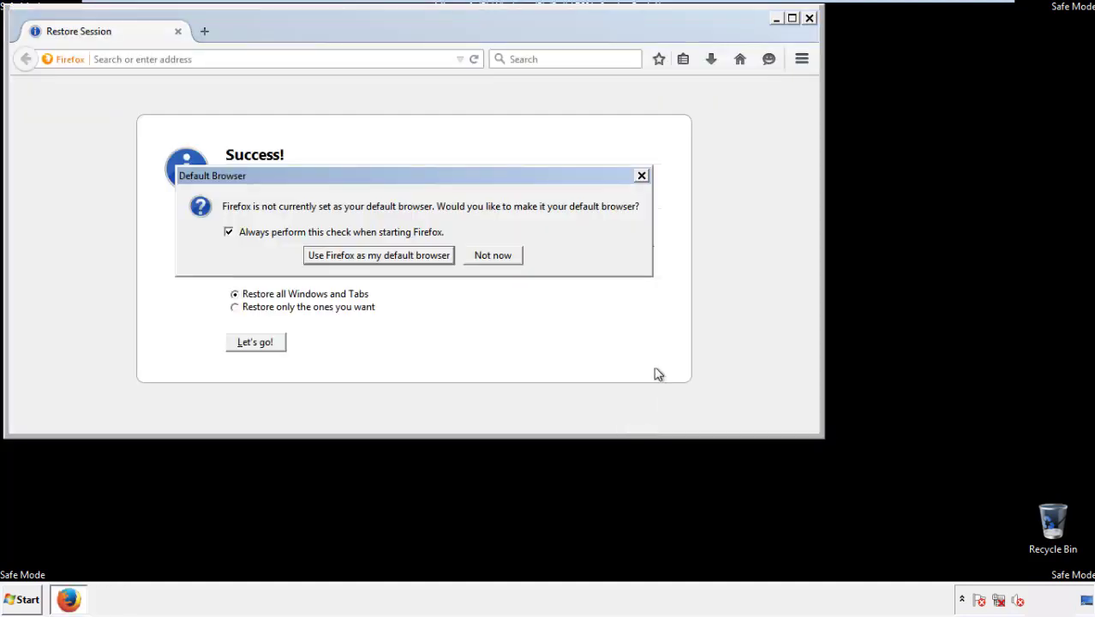
{"action": "left_click", "coordinate": [493, 257]}
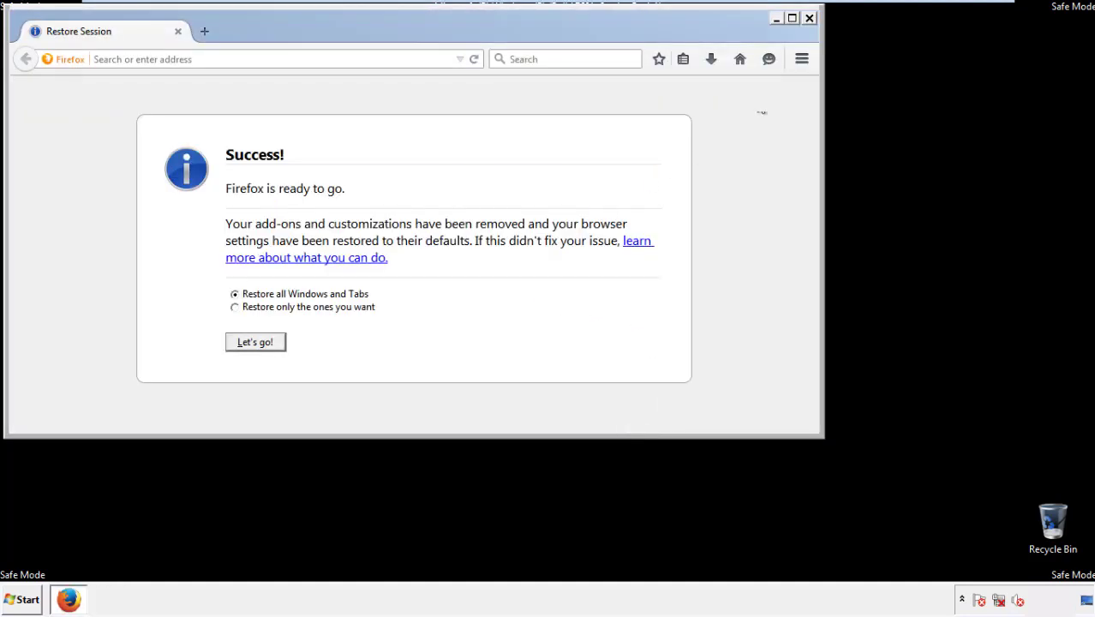
{"action": "left_click", "coordinate": [809, 18]}
Launch Google Chrome, dismiss the default-browser infobar, and go to Settings.
{"action": "left_click", "coordinate": [26, 275]}
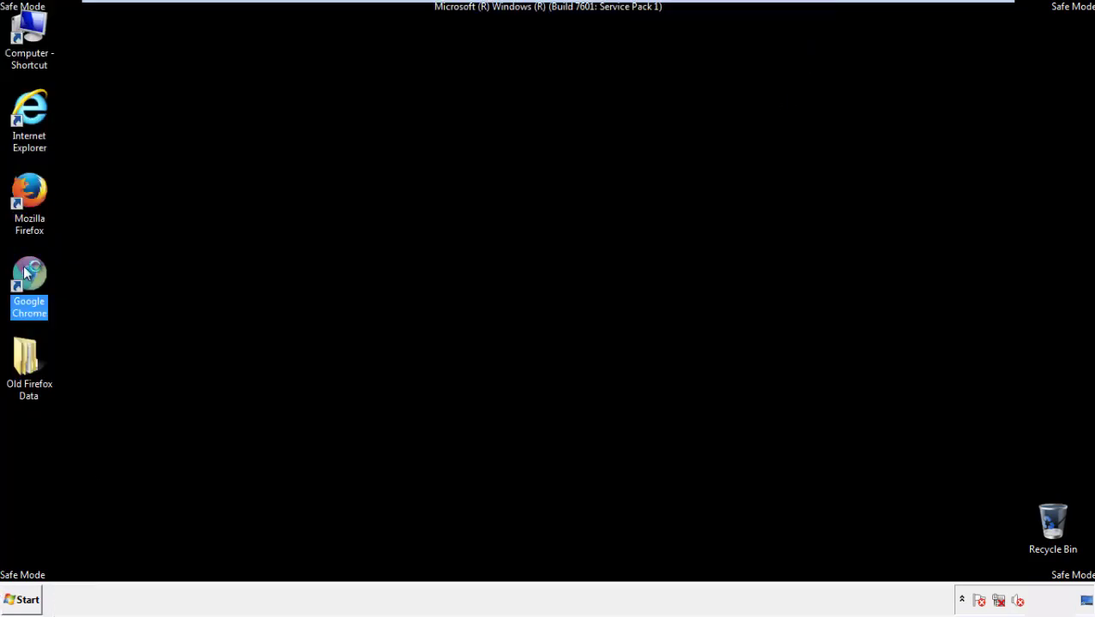
{"action": "double_click", "coordinate": [26, 272]}
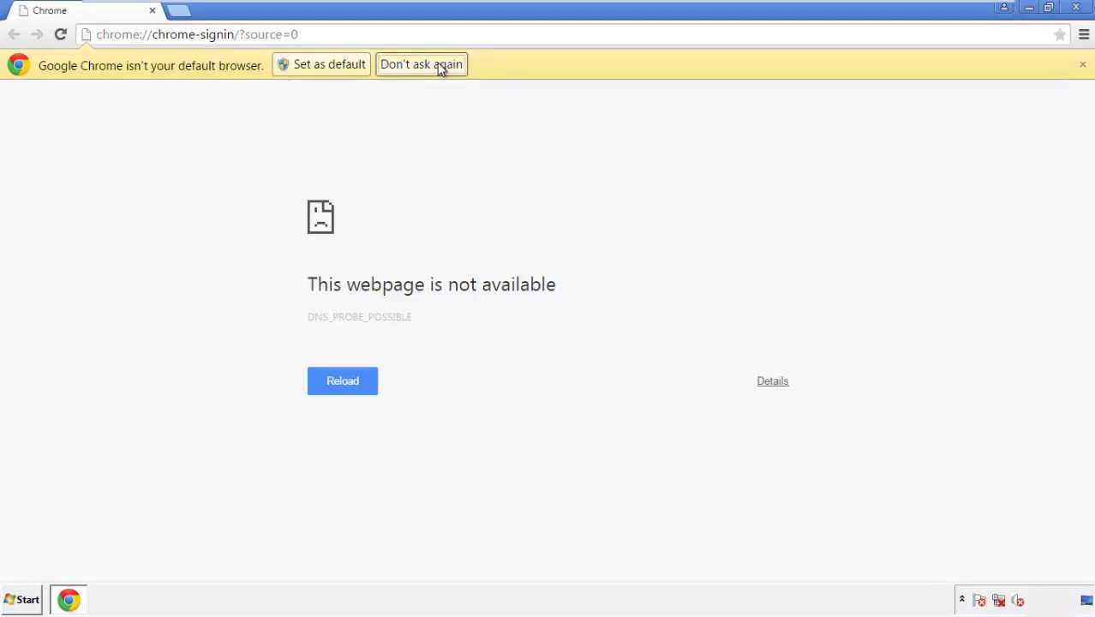
{"action": "left_click", "coordinate": [440, 67]}
{"action": "left_click", "coordinate": [1084, 37]}
{"action": "left_click", "coordinate": [923, 323]}
Clear Chrome browsing data from the beginning of time, including autofill form data.
{"action": "left_click", "coordinate": [40, 110]}
{"action": "left_click", "coordinate": [166, 120]}
{"action": "left_click", "coordinate": [551, 184]}
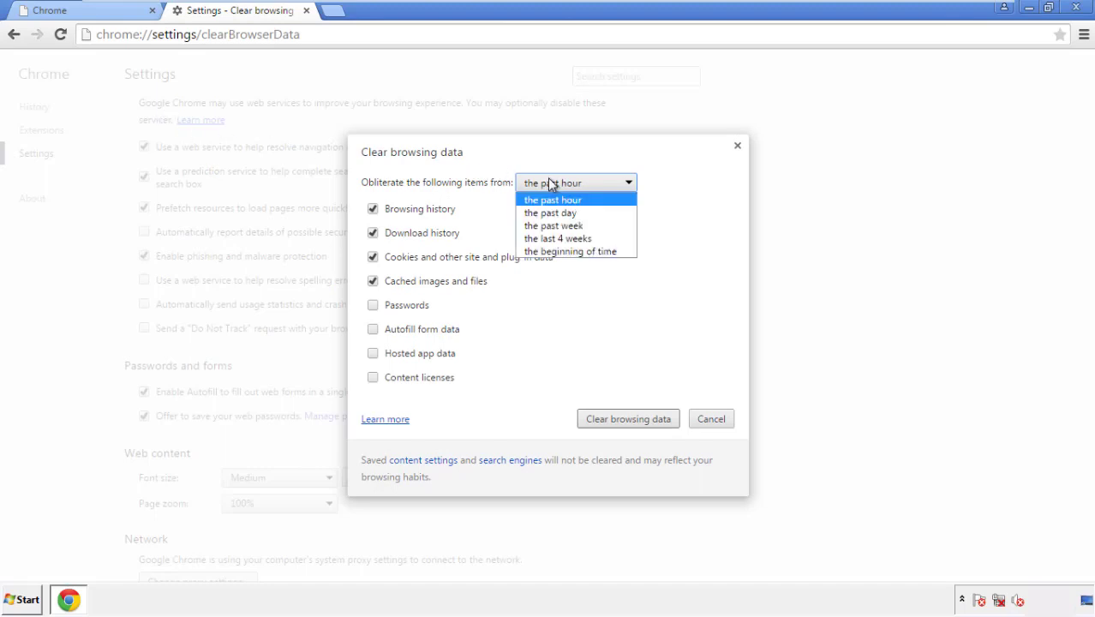
{"action": "left_click", "coordinate": [548, 252]}
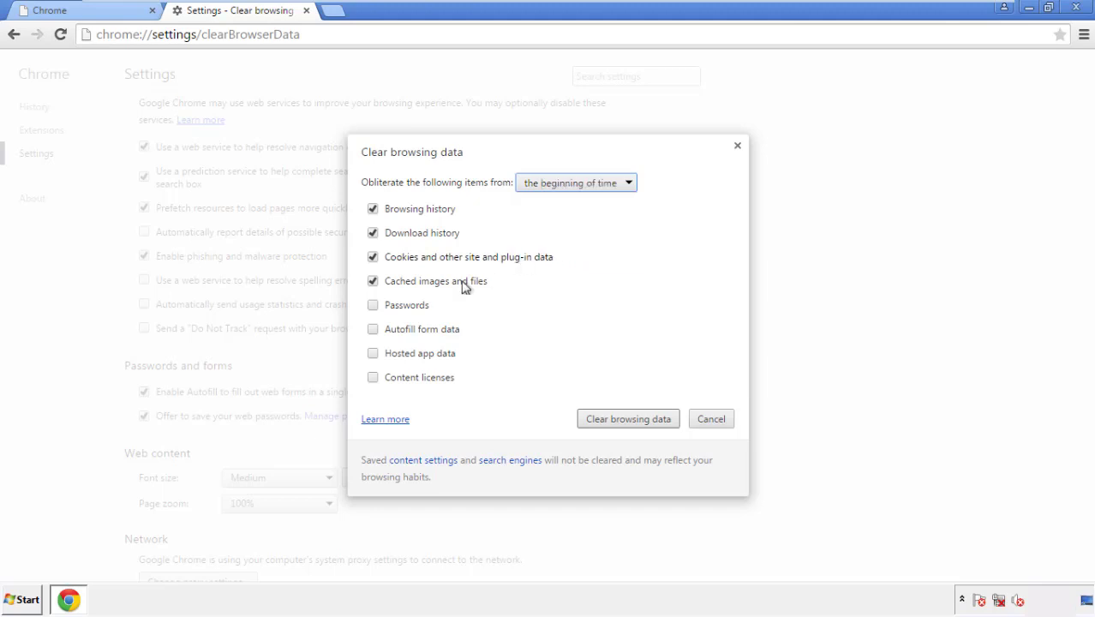
{"action": "left_click", "coordinate": [380, 334]}
{"action": "left_click", "coordinate": [613, 420]}
Reset Chrome's settings to defaults, close Chrome, and deselect its desktop shortcut.
{"action": "left_click_drag", "start_coordinate": [1087, 257], "coordinate": [1089, 456]}
{"action": "left_click", "coordinate": [208, 519]}
{"action": "left_click", "coordinate": [660, 334]}
{"action": "left_click", "coordinate": [1075, 7]}
{"action": "left_click", "coordinate": [590, 278]}
Launch Firefox and open the Add-ons Extensions page from the hamburger menu.
{"action": "double_click", "coordinate": [42, 213]}
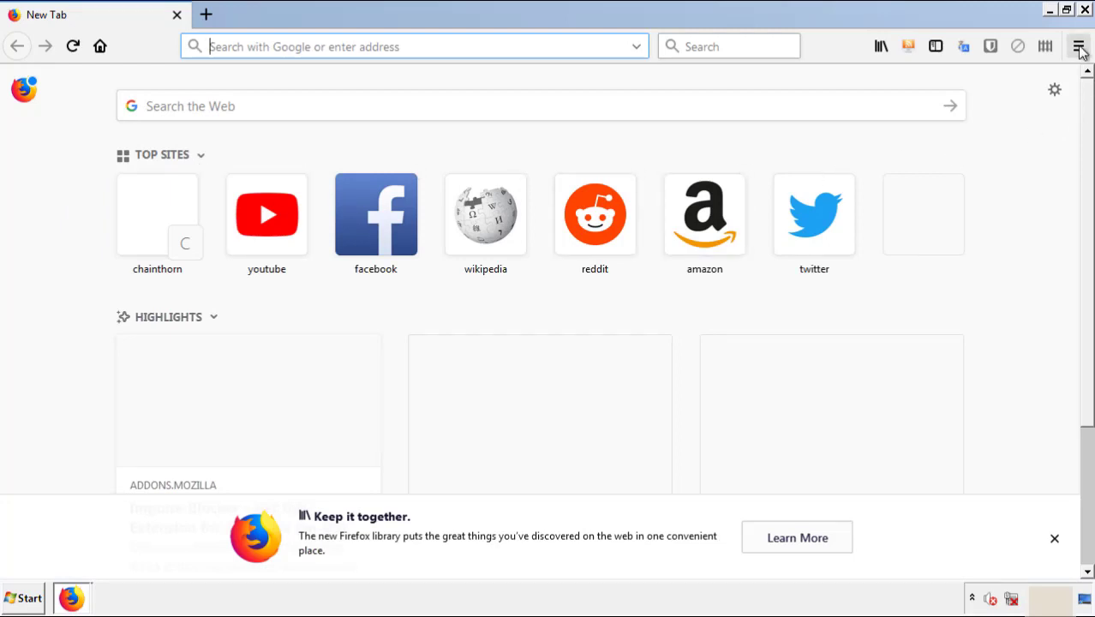
{"action": "left_click", "coordinate": [1078, 46]}
{"action": "left_click", "coordinate": [1010, 281]}
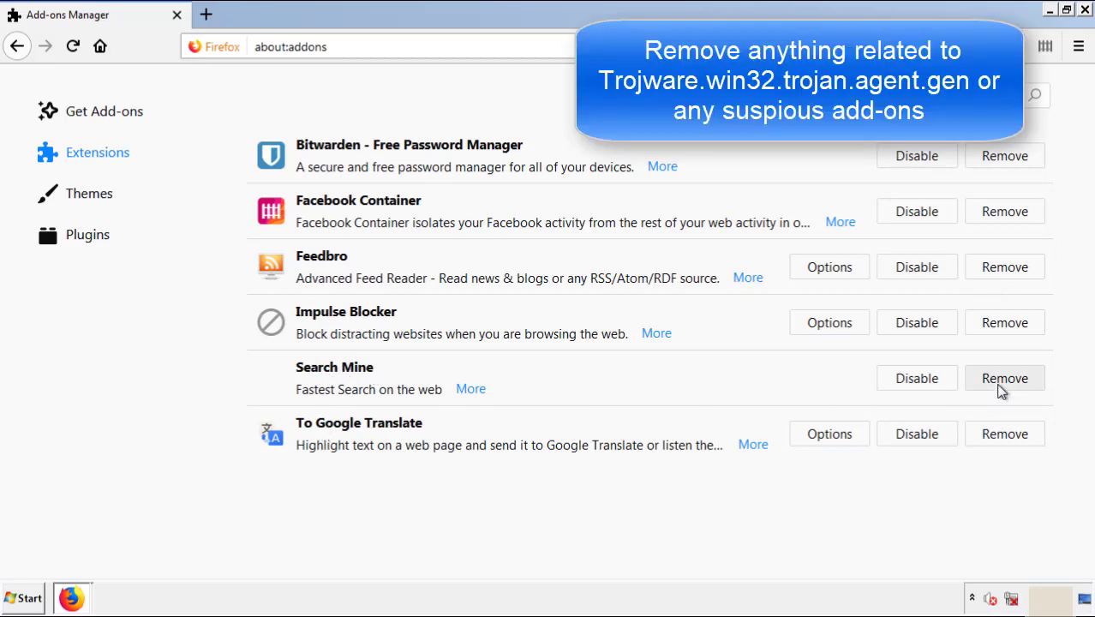